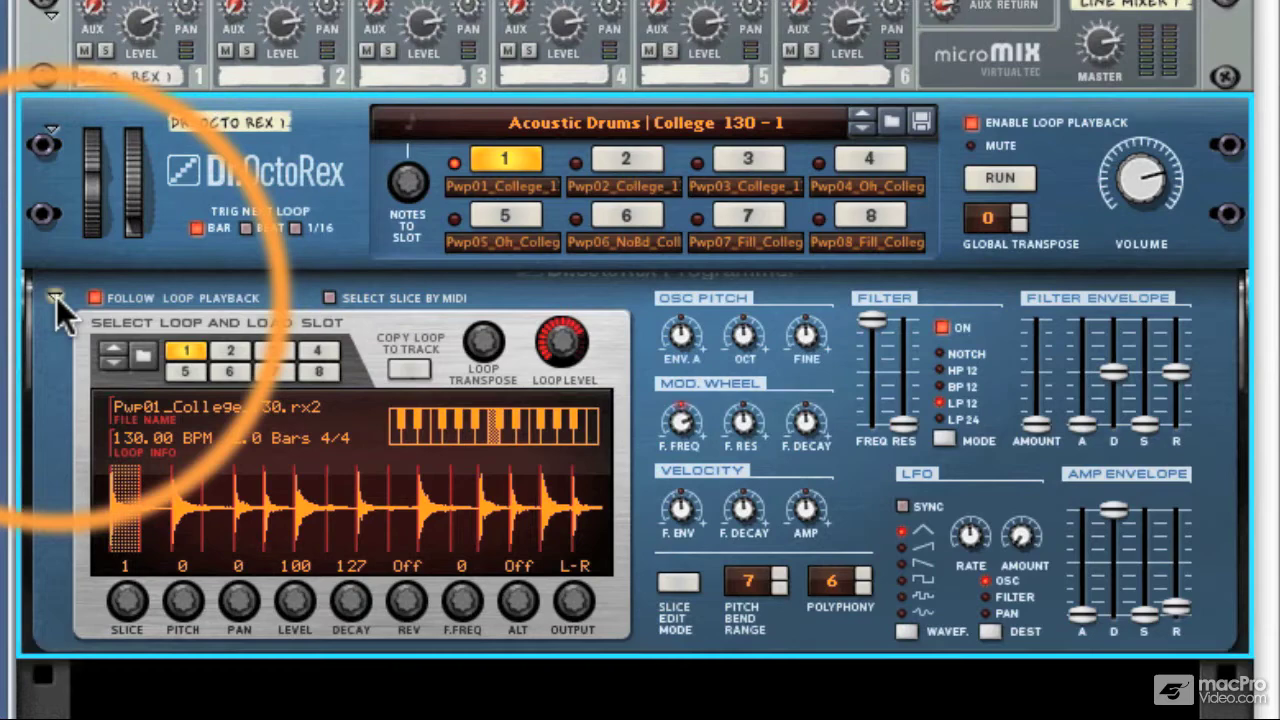
# Step: Collapse the Dr.OctoRex Programmer panel, leaving only the main device panel in the rack
pyautogui.click(55, 296)
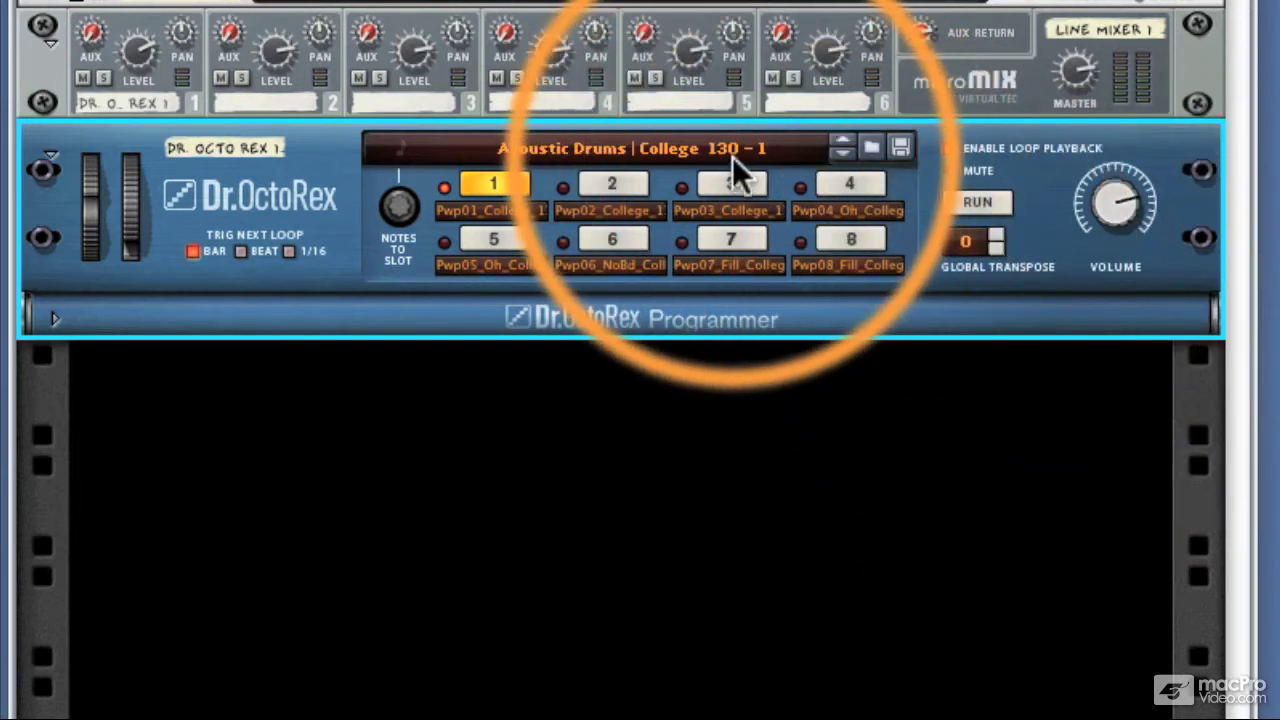
pyautogui.click(727, 150)
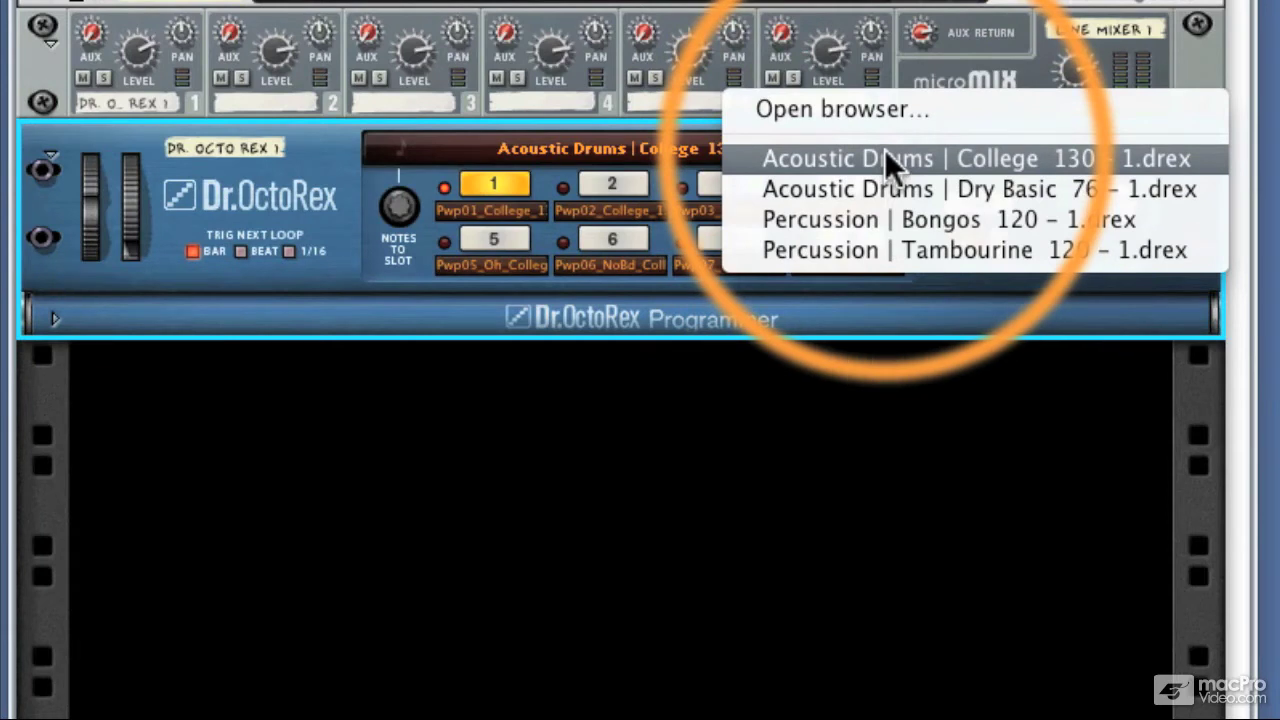
pyautogui.click(884, 152)
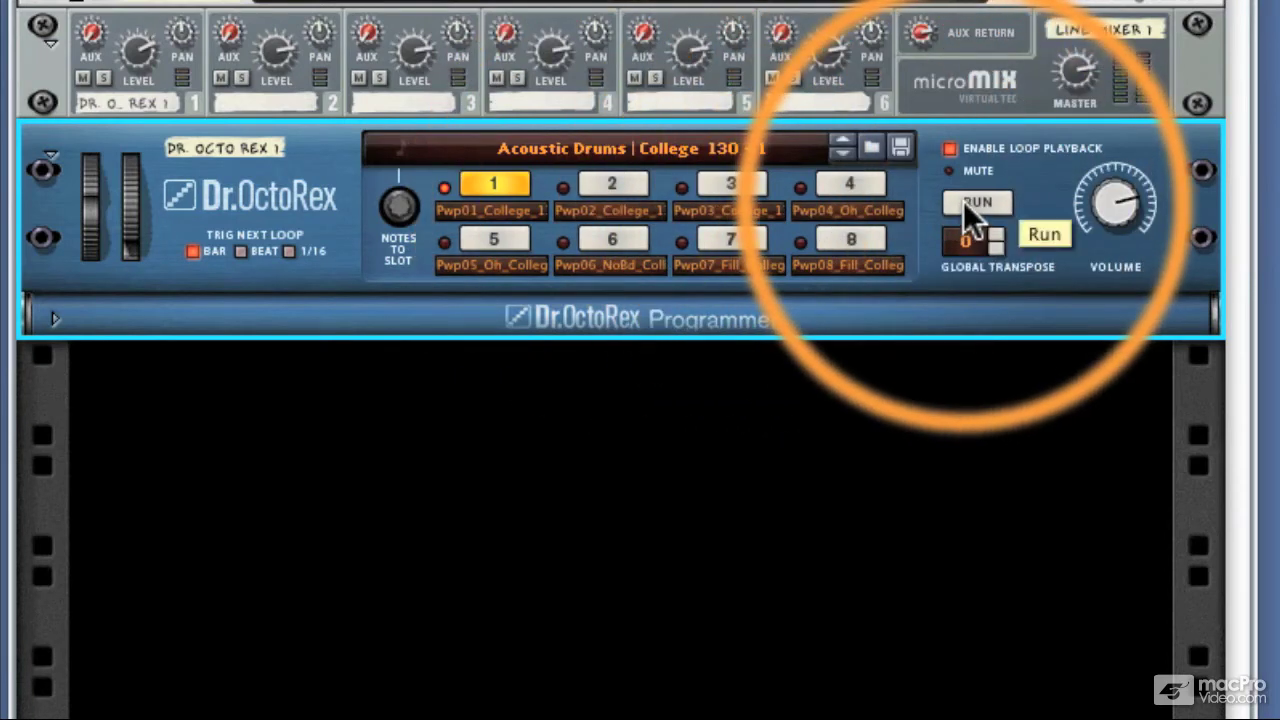
# Step: Play loops in slots 2, 7, 2, 6 and 4, settle on slot 7, then stop playback
pyautogui.click(963, 201)
pyautogui.click(625, 180)
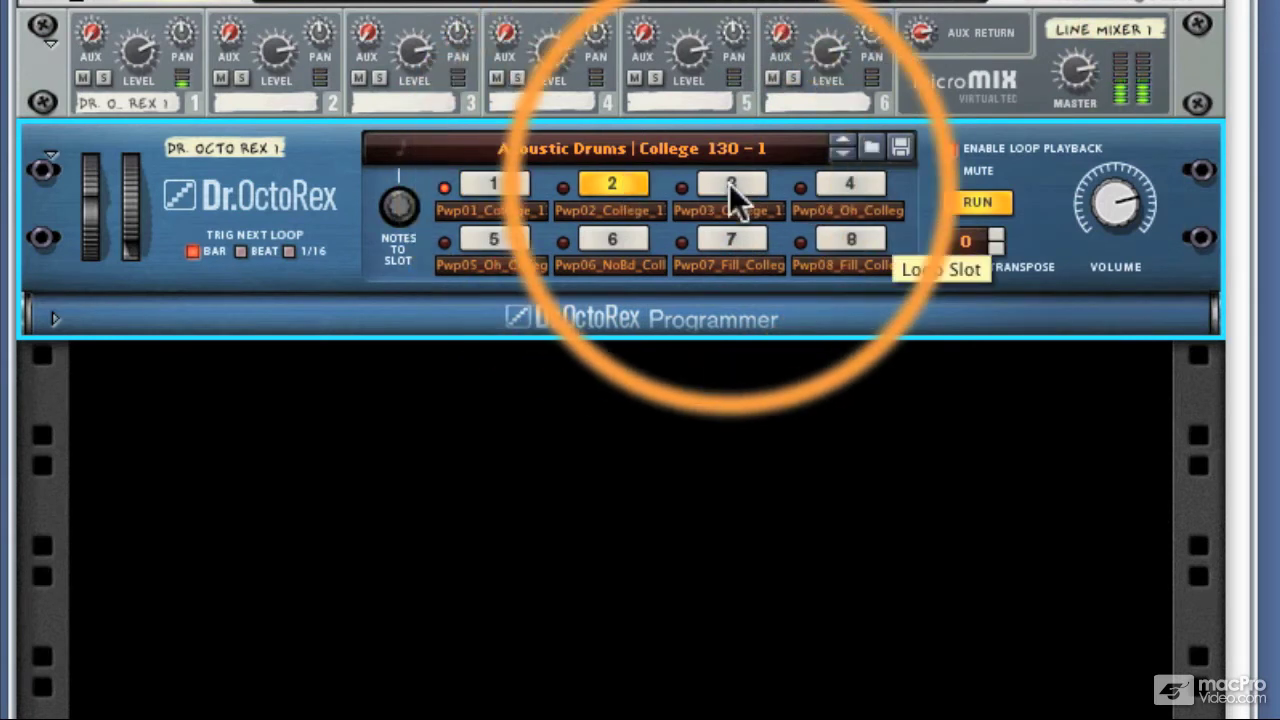
pyautogui.click(735, 240)
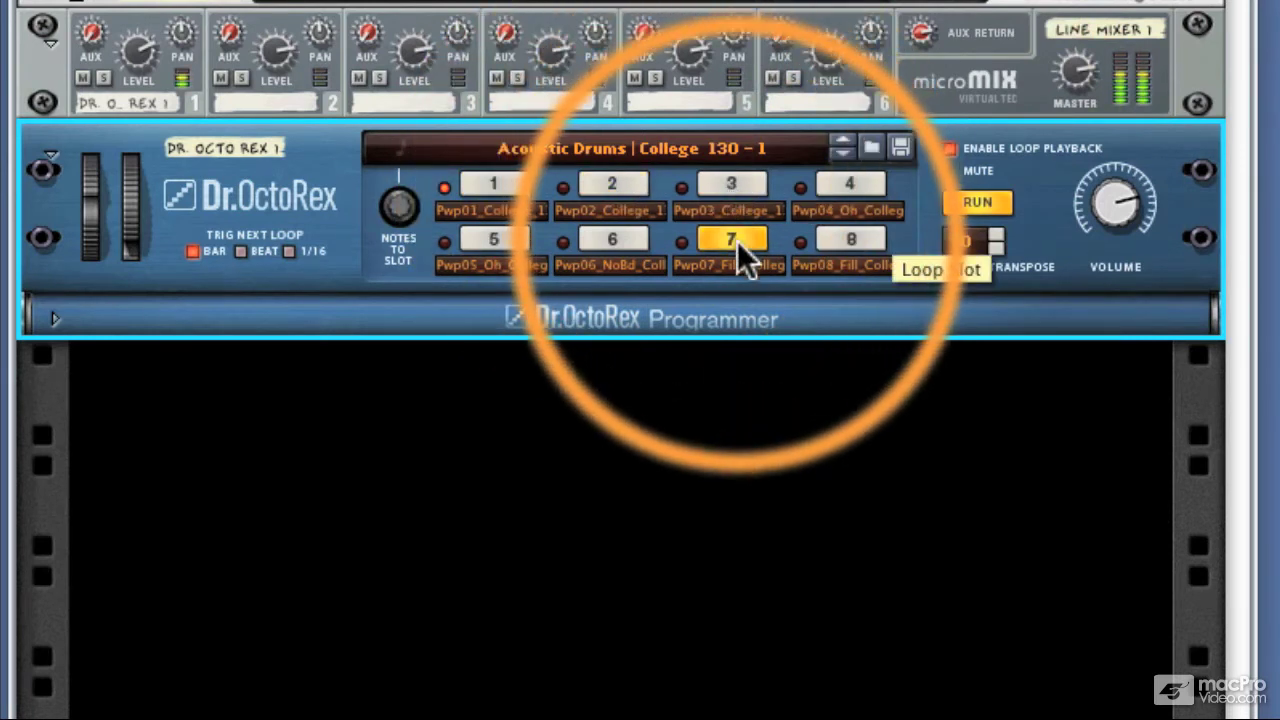
pyautogui.click(618, 182)
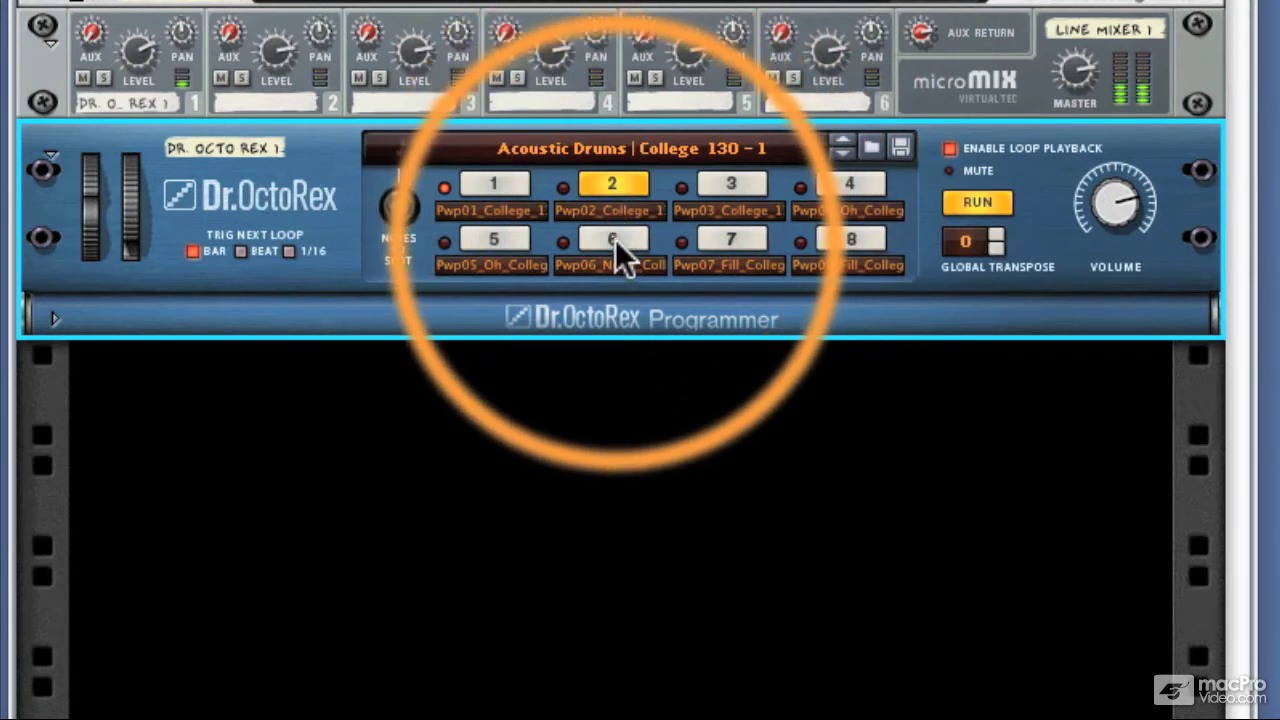
pyautogui.click(615, 239)
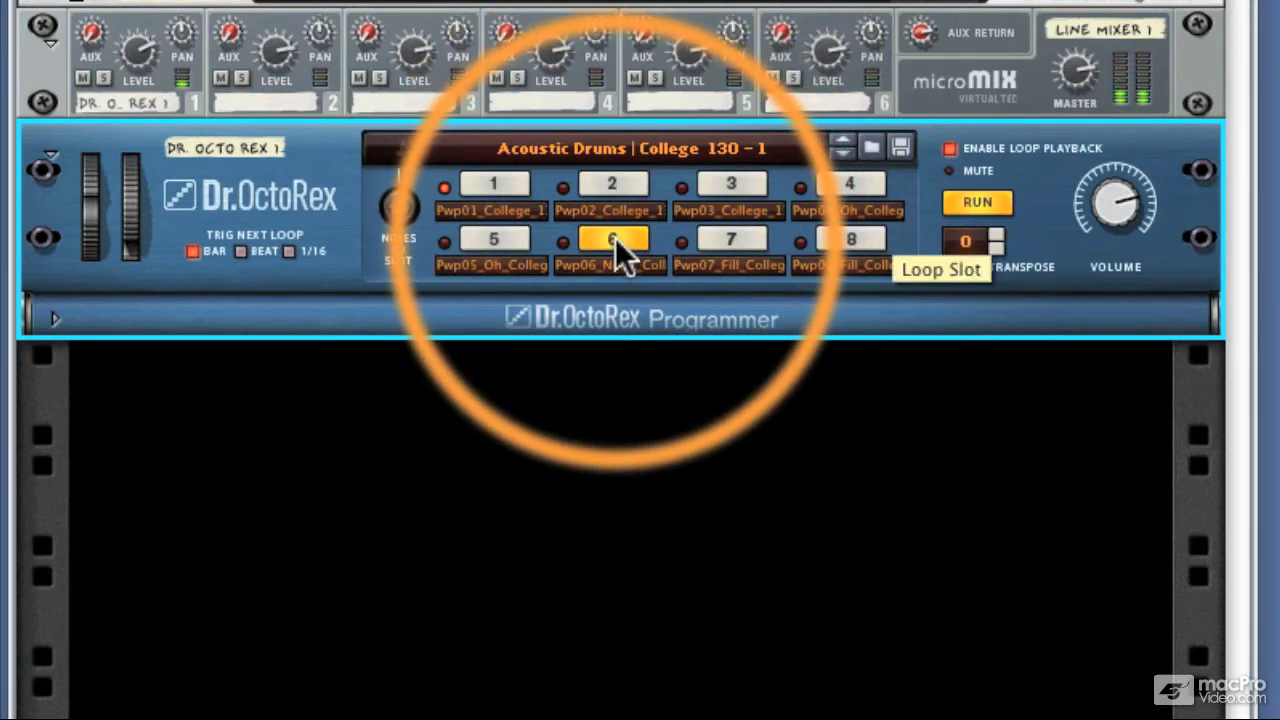
pyautogui.click(852, 187)
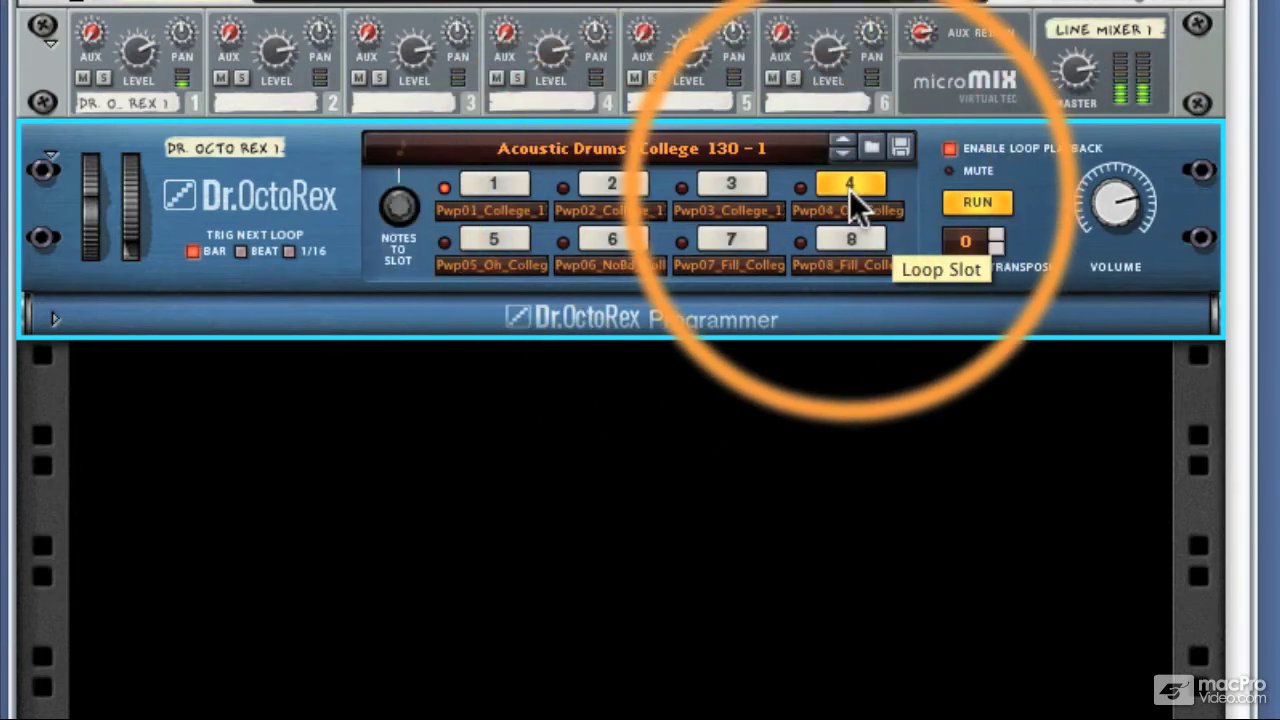
pyautogui.click(746, 237)
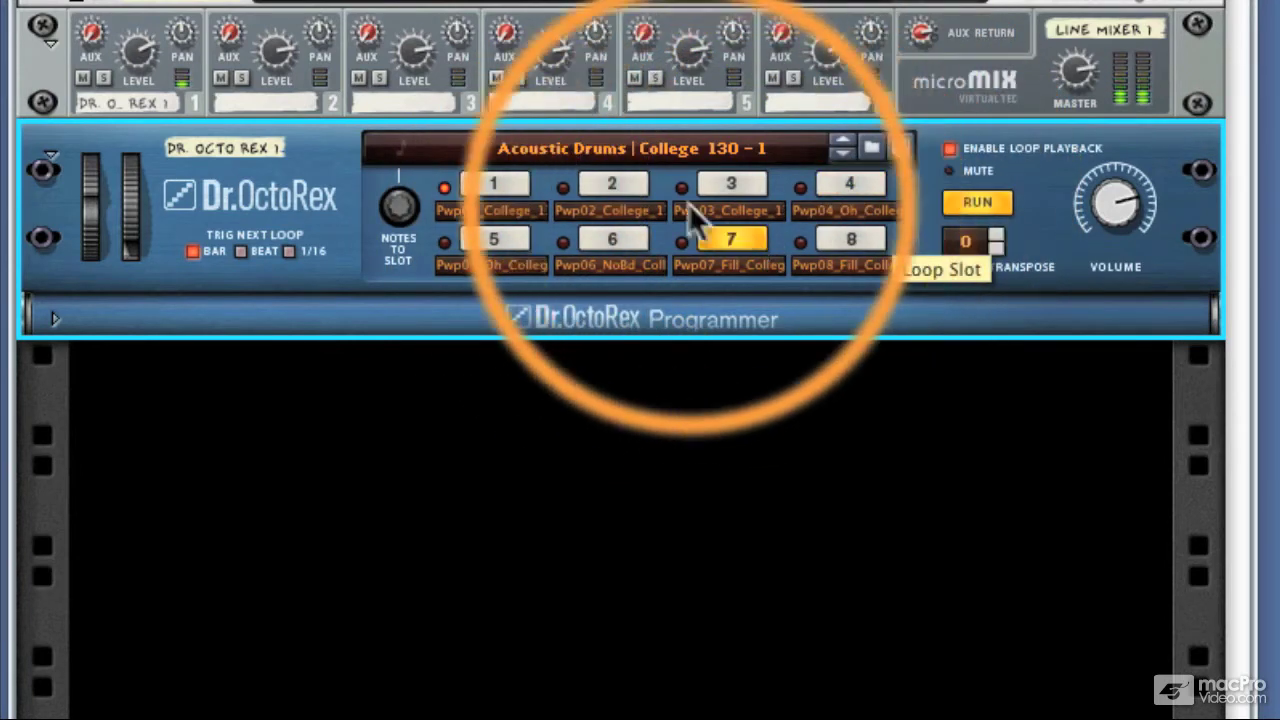
pyautogui.click(961, 203)
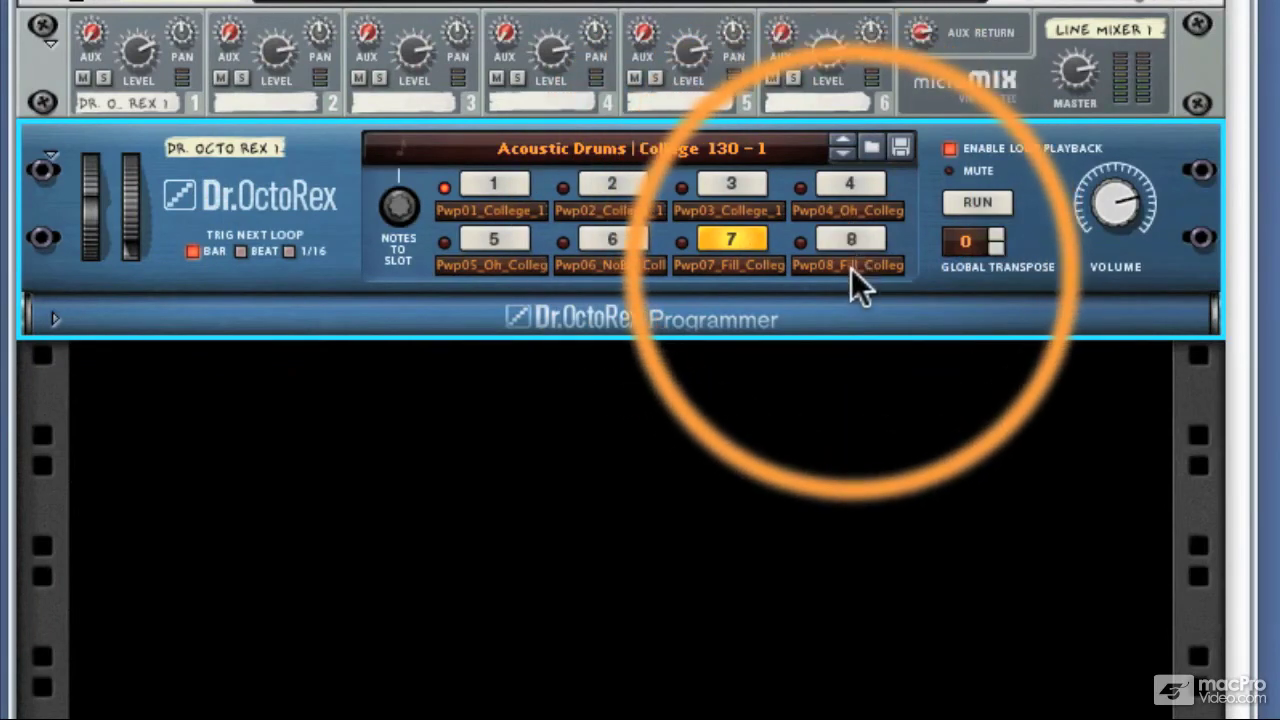
pyautogui.click(901, 148)
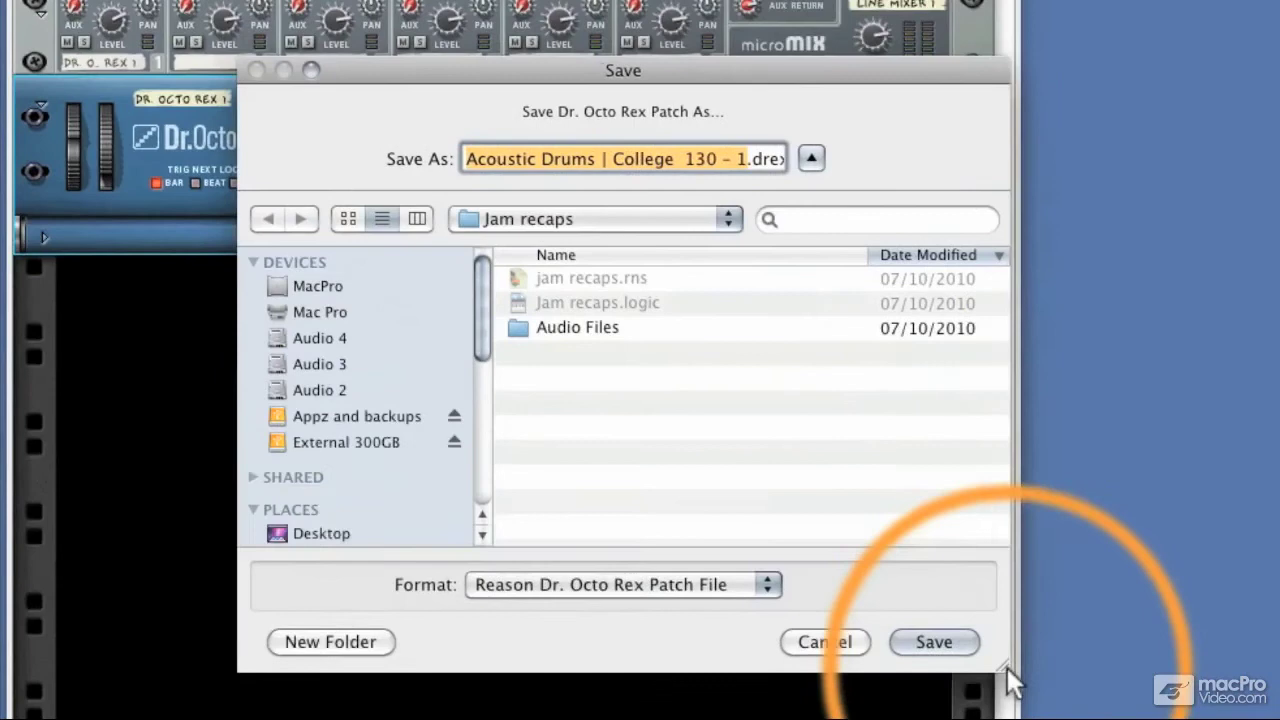
pyautogui.click(940, 587)
pyautogui.click(707, 97)
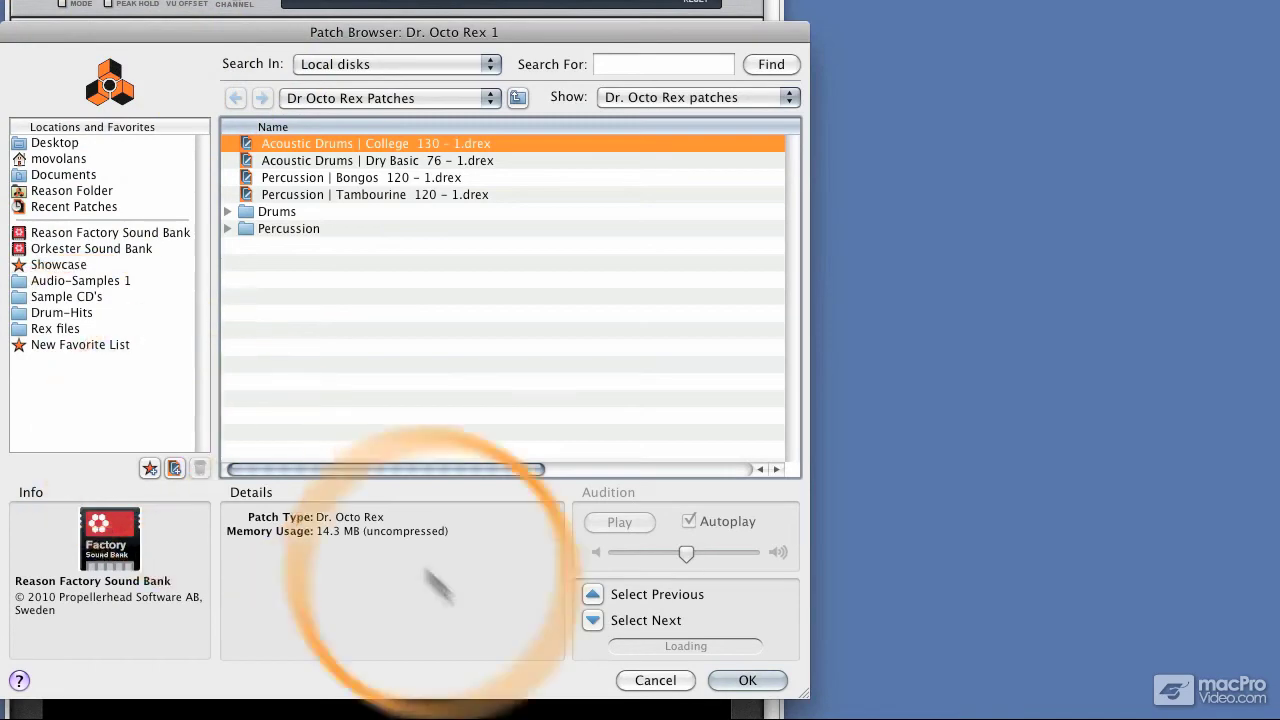
pyautogui.click(655, 680)
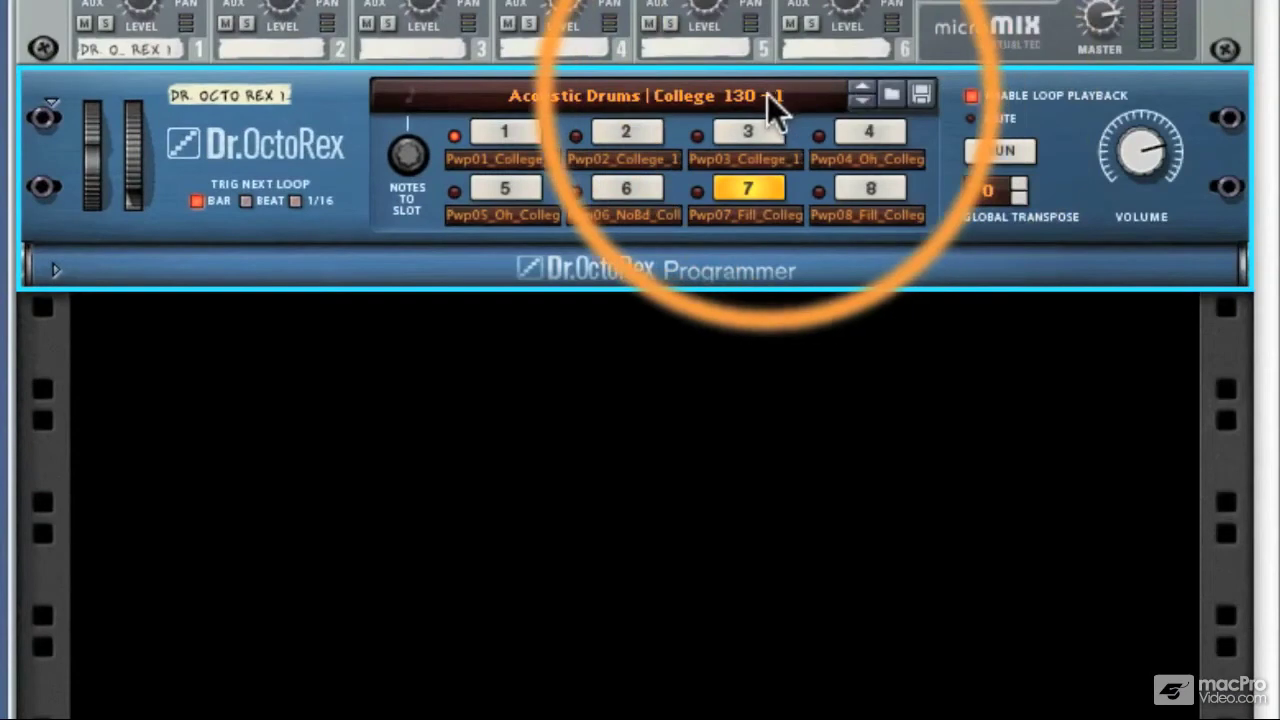
pyautogui.click(767, 94)
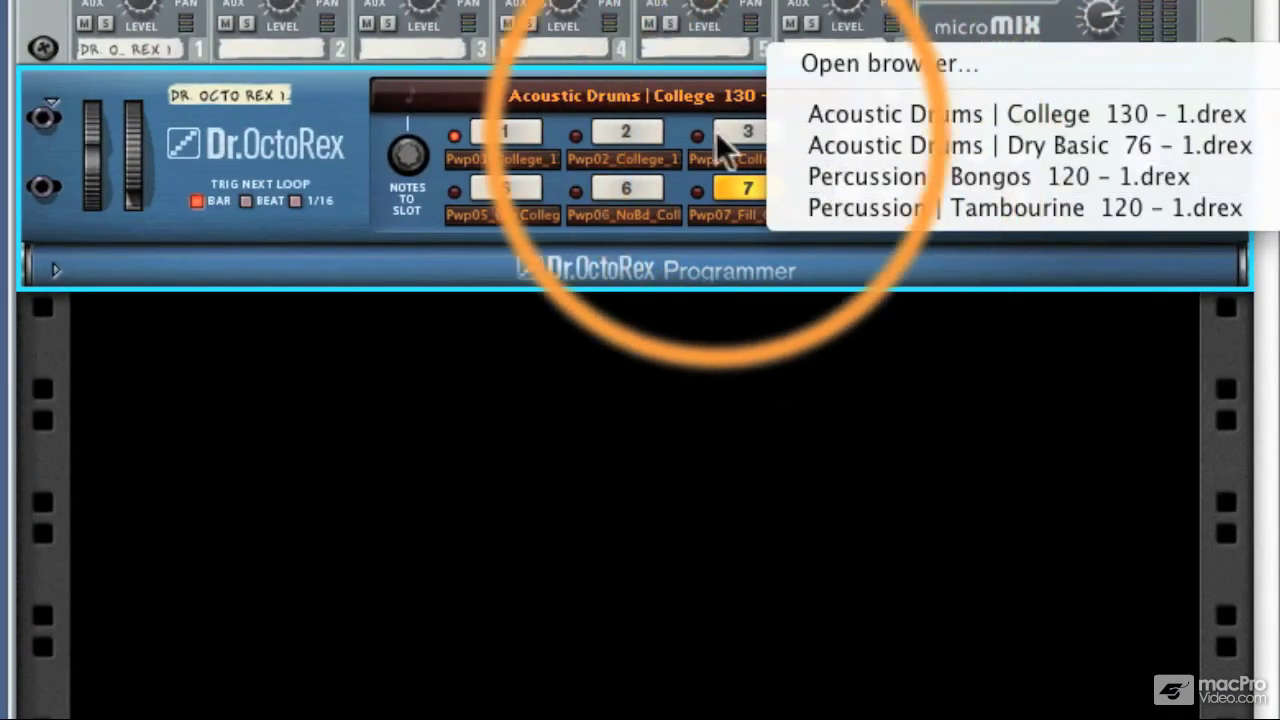
pyautogui.click(331, 111)
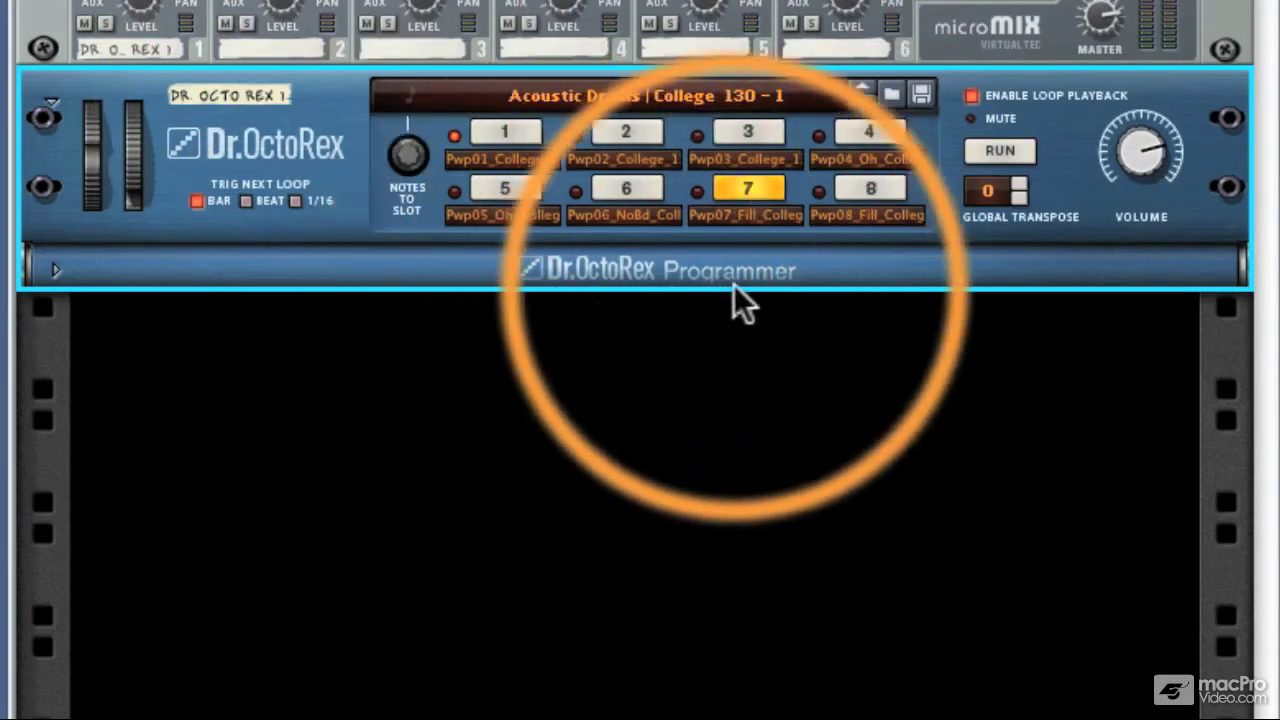
# Step: Expand the Dr.OctoRex Programmer to show slot 7's Pwp07_Fill_College_130.rx2 loop at 130.00 BPM
pyautogui.click(57, 270)
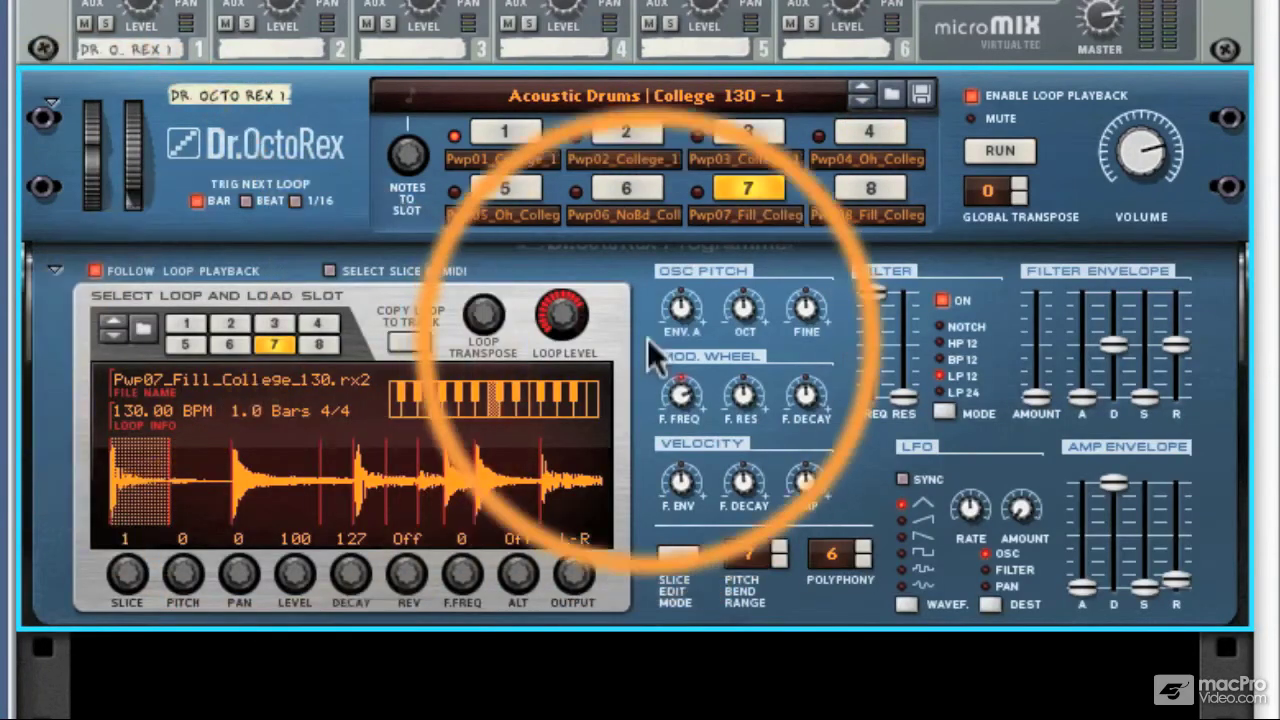